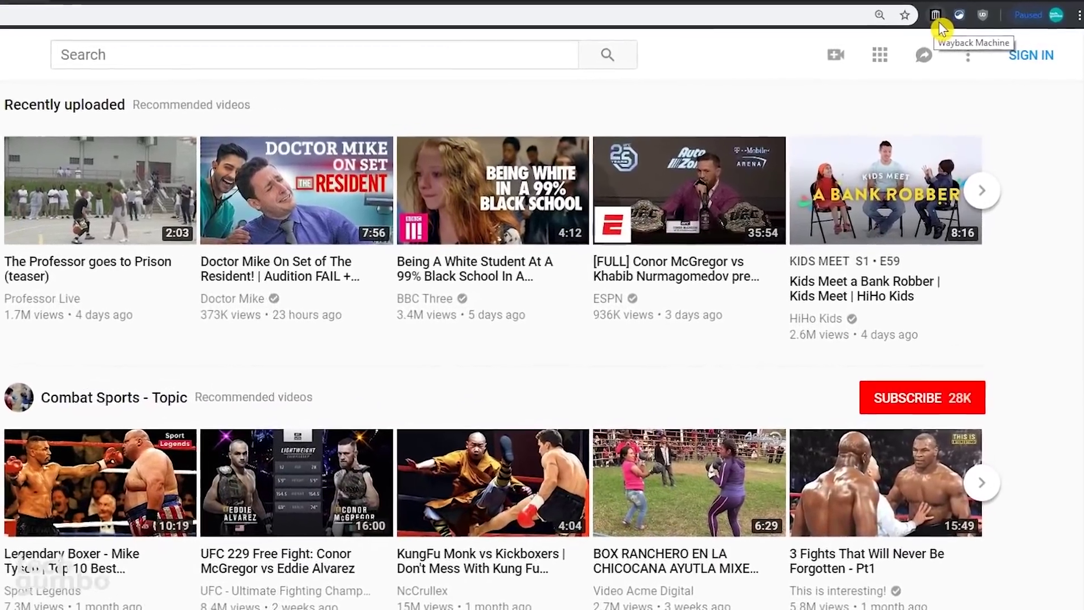
Open the first archived Wayback Machine version of YouTube, from April 28, 2005.
left_click(942, 18)
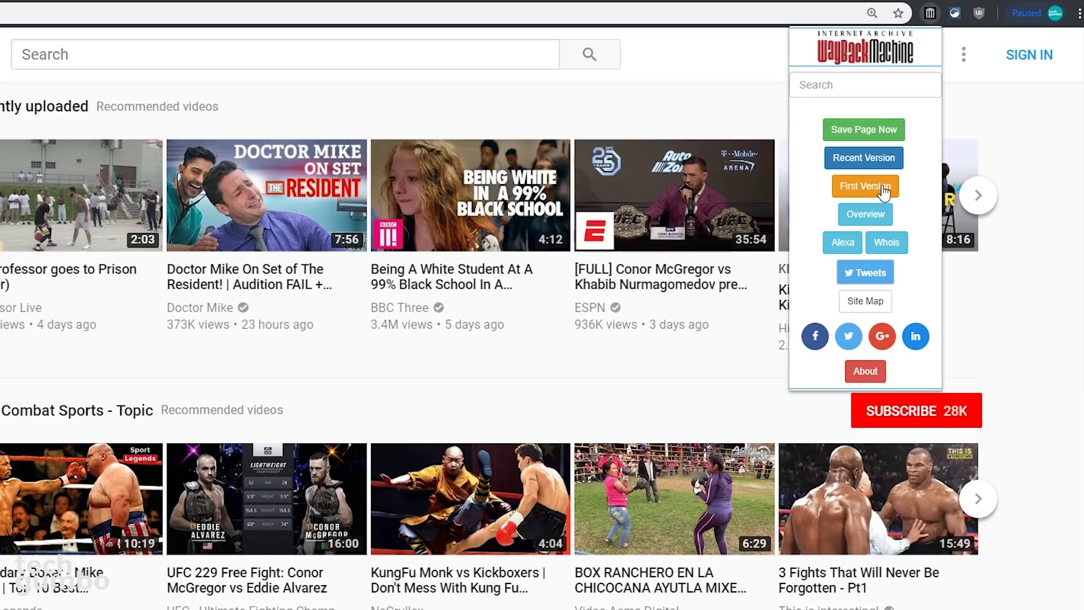
left_click(882, 191)
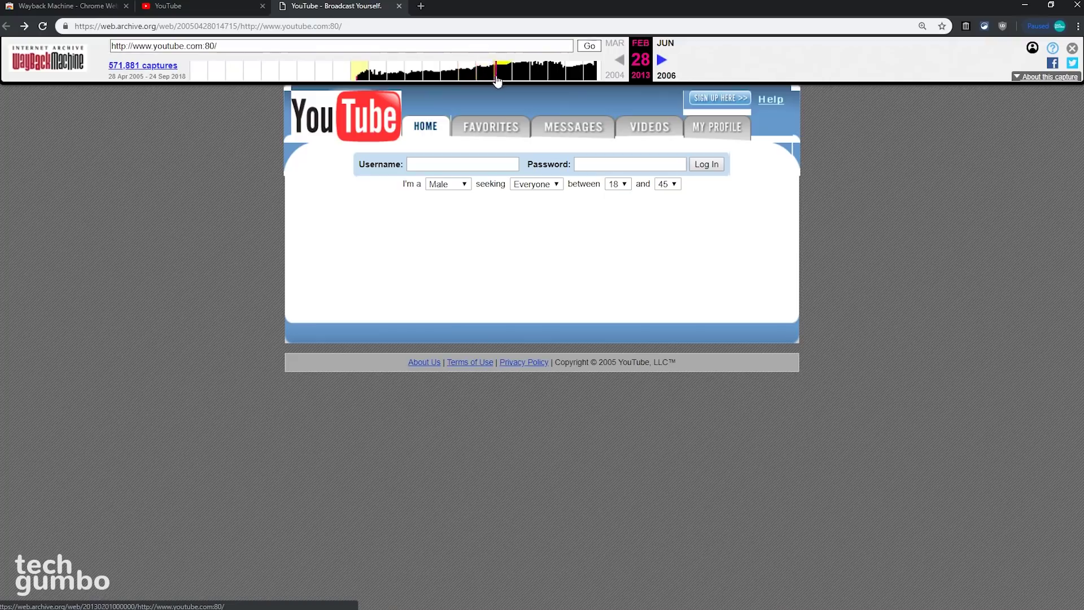
Load the 2010 capture of youtube.com from the Wayback Machine timeline.
left_click(449, 79)
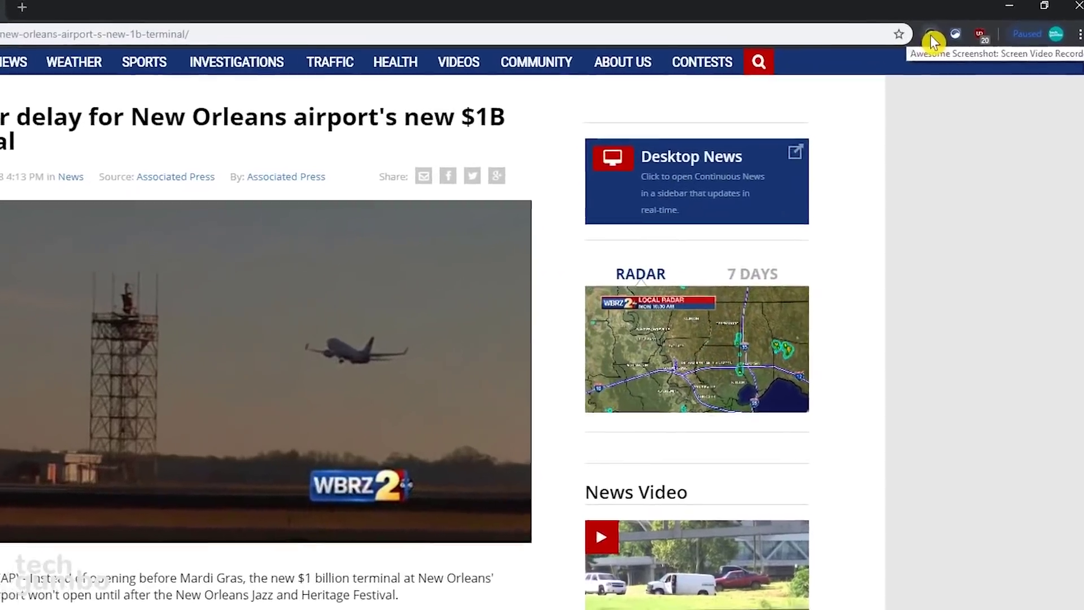
Screenshot the New Orleans airport article with Awesome Screenshot and reach its save page.
left_click(967, 25)
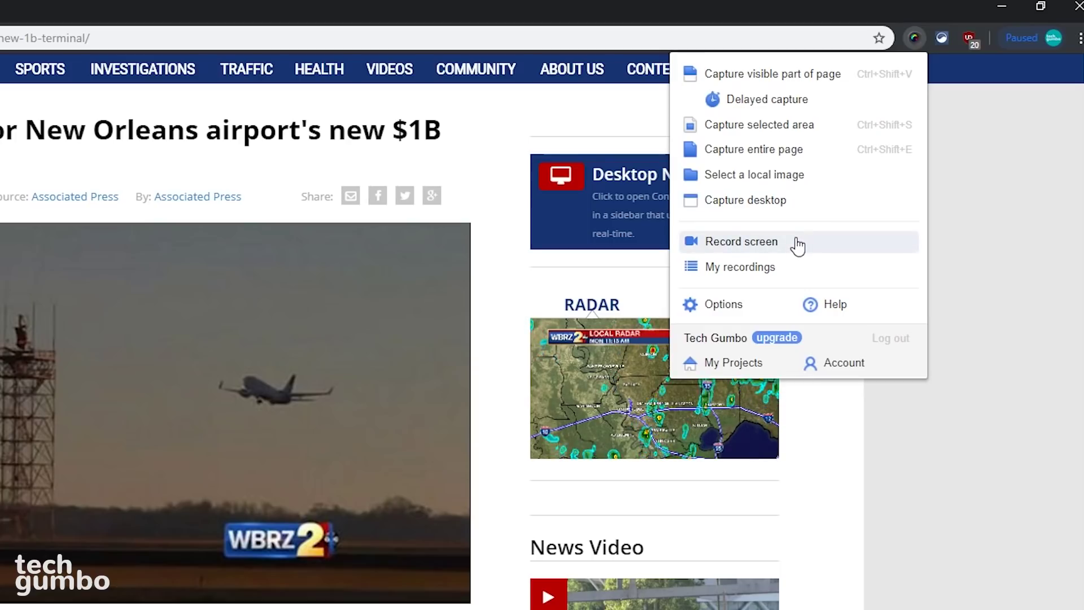
left_click(813, 79)
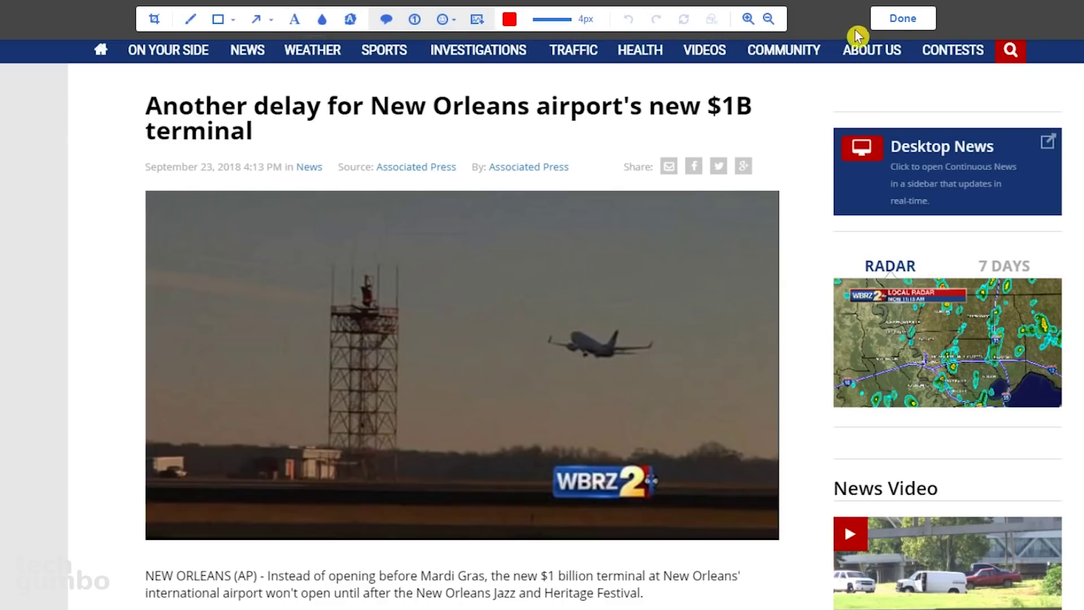
left_click(914, 22)
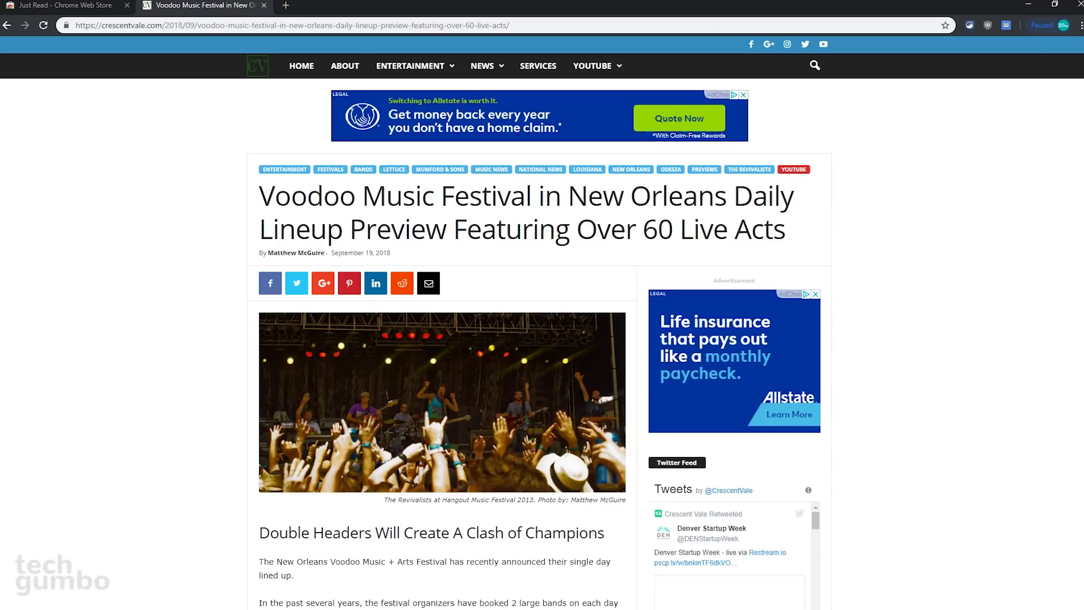
Show the Voodoo Music Festival article in Just Read's clean view and open its print preview.
left_click(1007, 26)
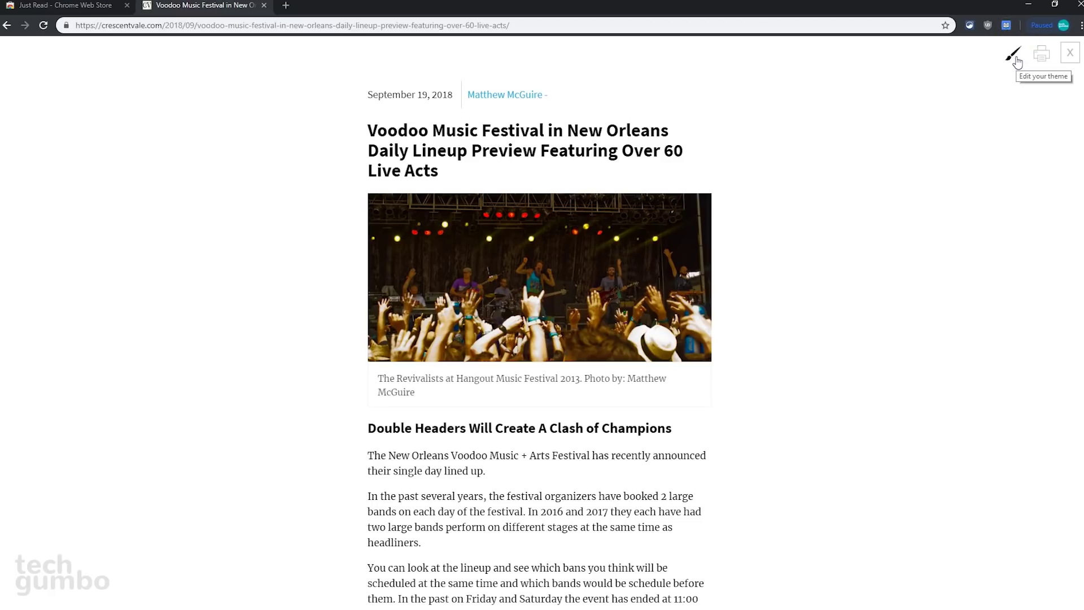
left_click(1014, 55)
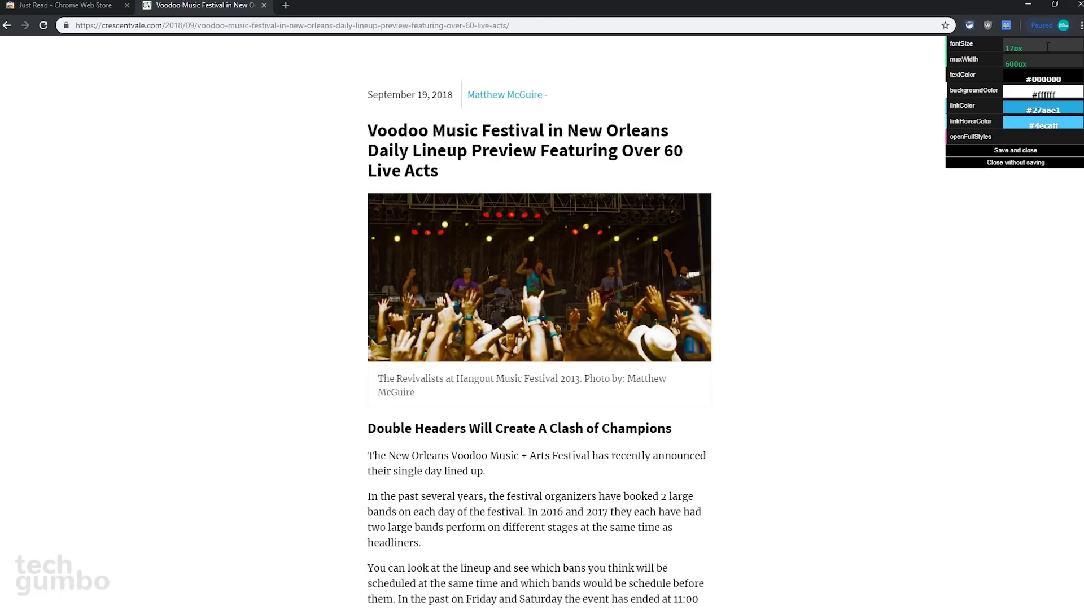
key("Escape")
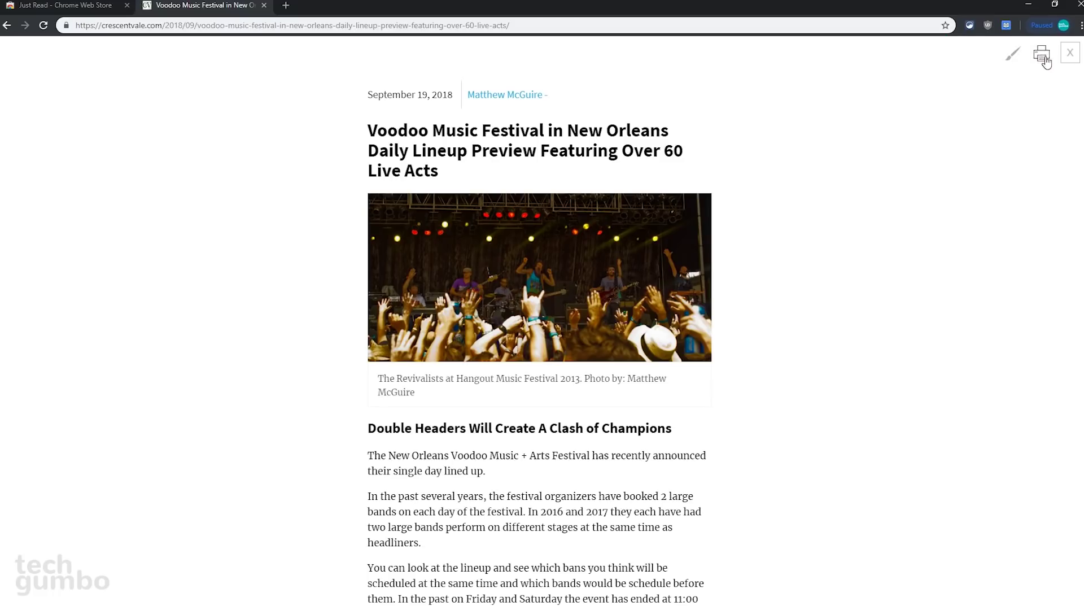
left_click(1042, 55)
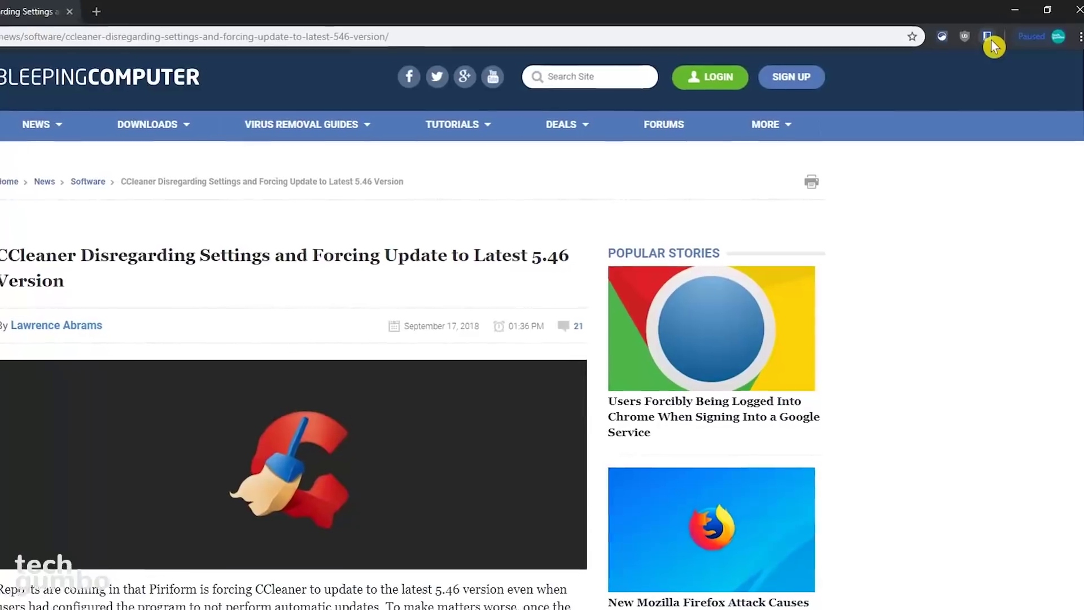
Generate an APA citation for the CCleaner article with Cite This For Me and select it.
left_click(988, 37)
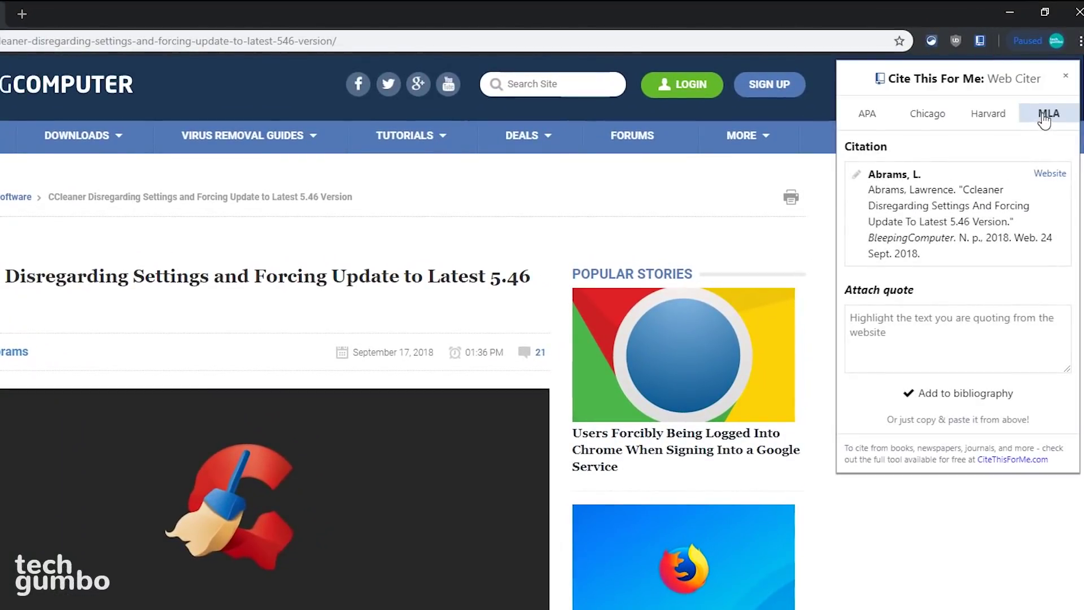
left_click(868, 116)
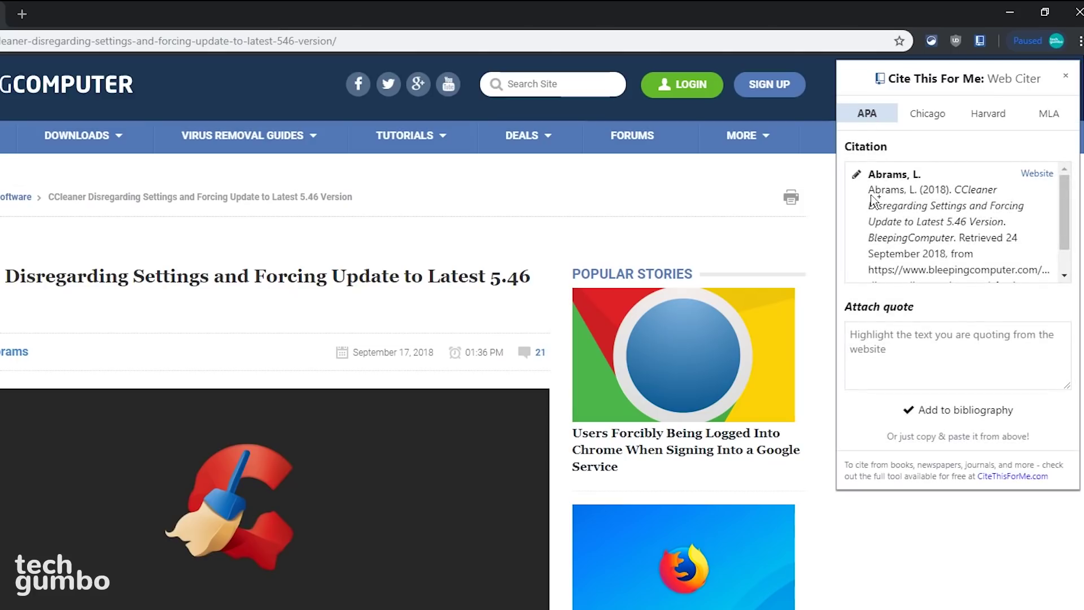
left_click_drag(870, 195, 1018, 280)
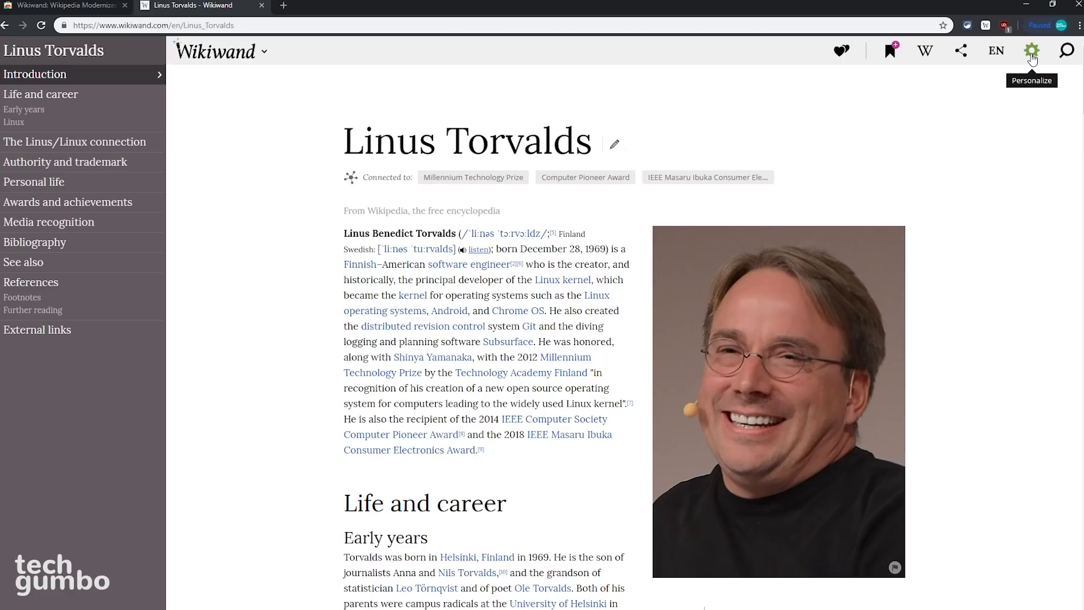
Switch the Wikiwand biography page to the dark theme in Personalize settings.
left_click(1031, 59)
left_click(1019, 160)
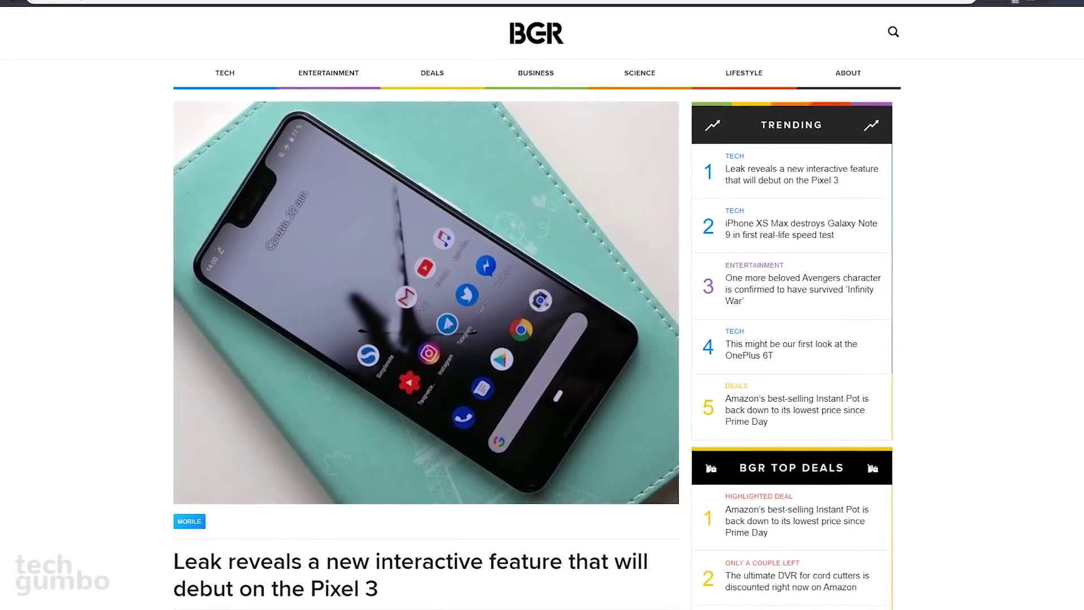
Reverse-search the phone photo on TinEye and sort the 39 matches by Oldest.
right_click(551, 253)
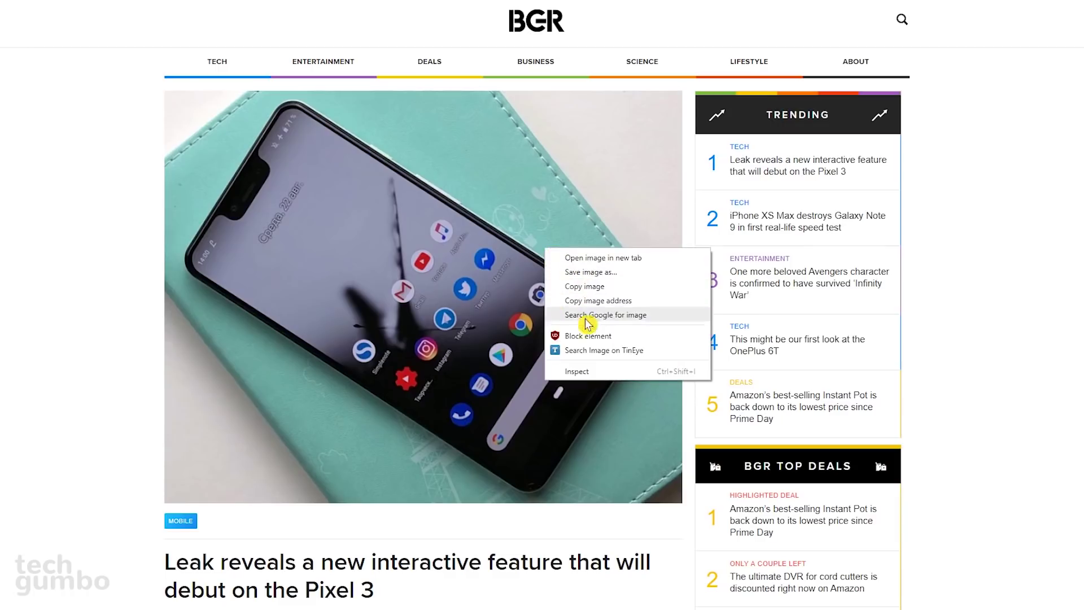
left_click(585, 352)
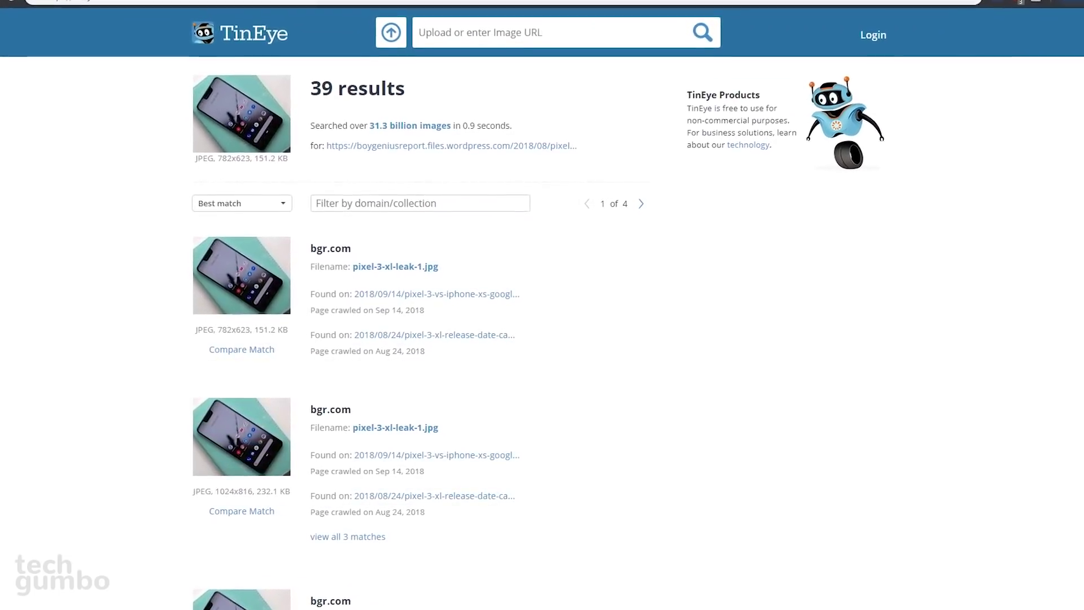
left_click(281, 200)
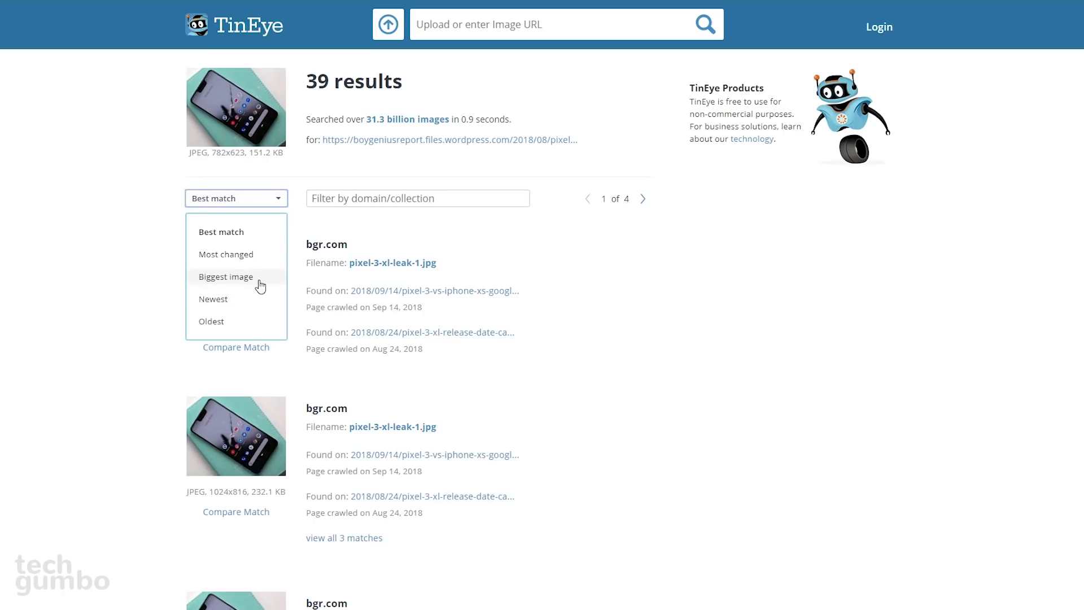
left_click(250, 325)
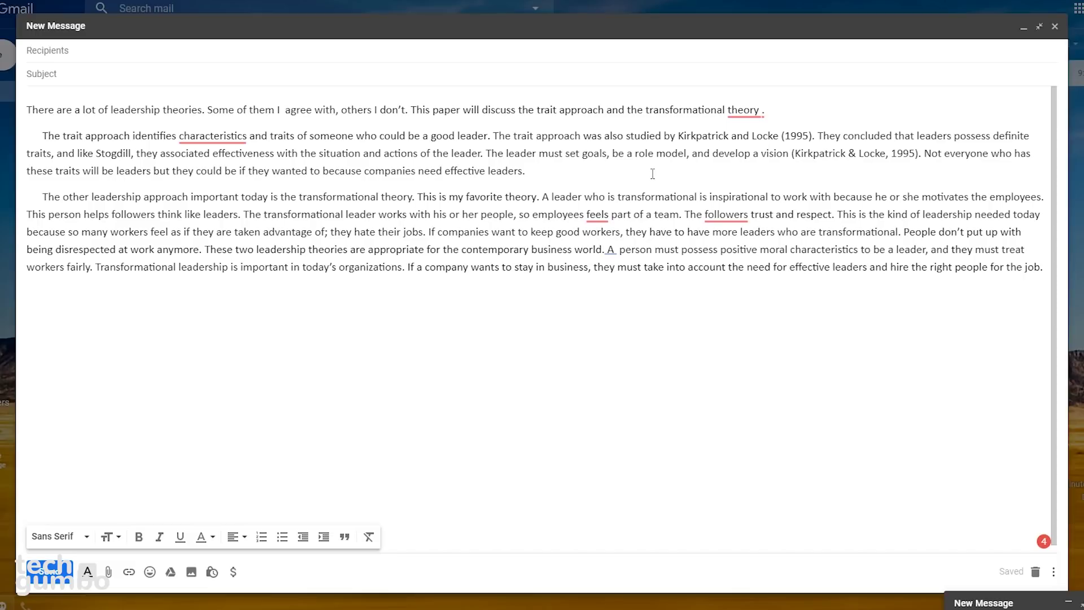
Accept Grammarly's suggestion removing the space before the period after 'theory'.
mouse_move(749, 111)
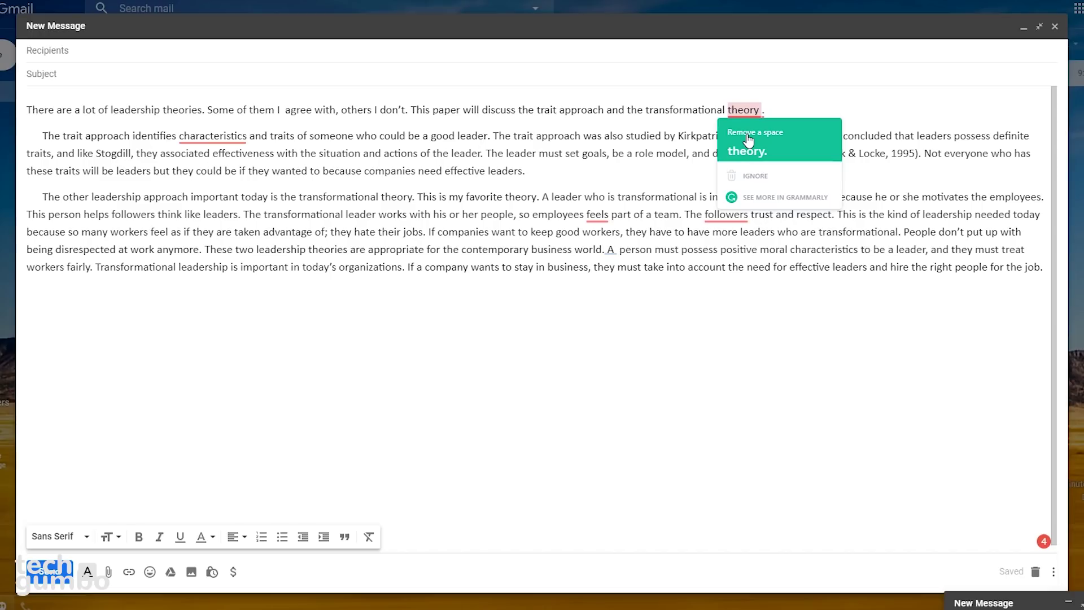
left_click(748, 138)
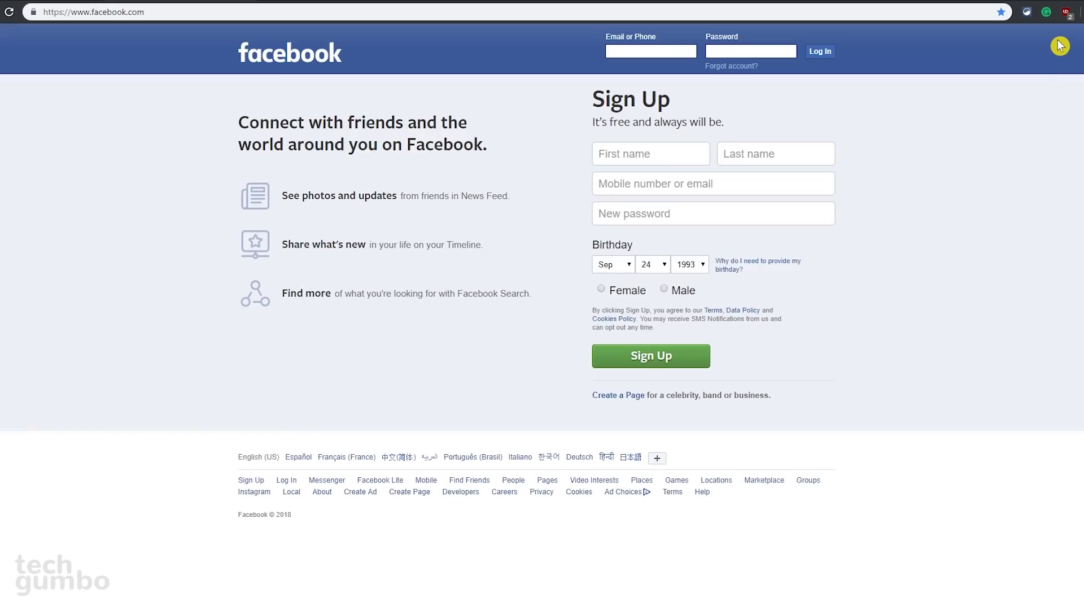
Show Grammarly's facebook.com settings with the 'I write in' English variant options listed.
left_click(1046, 12)
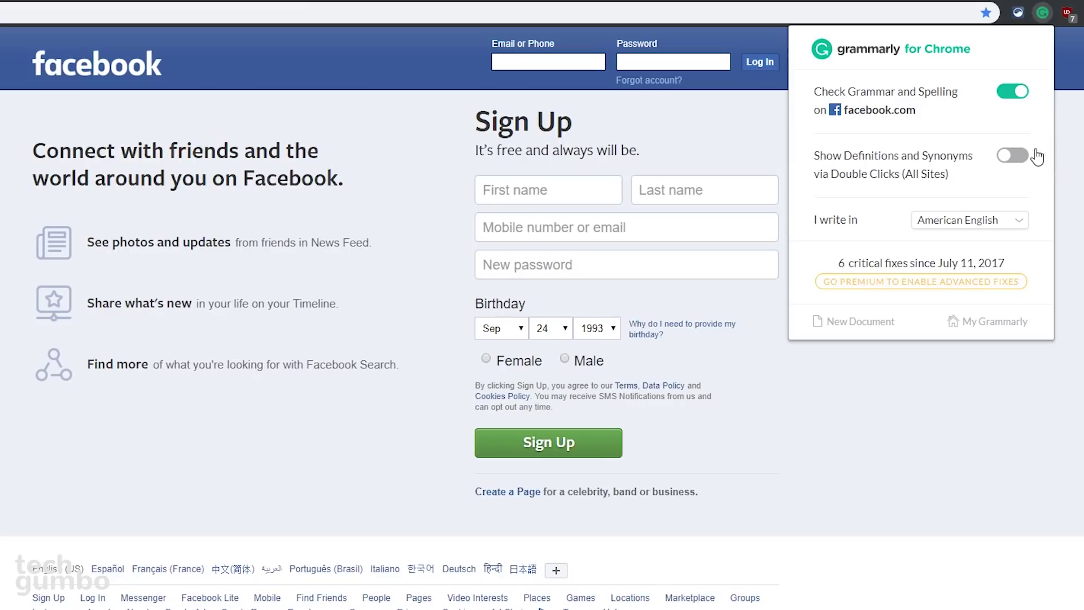
left_click(1023, 222)
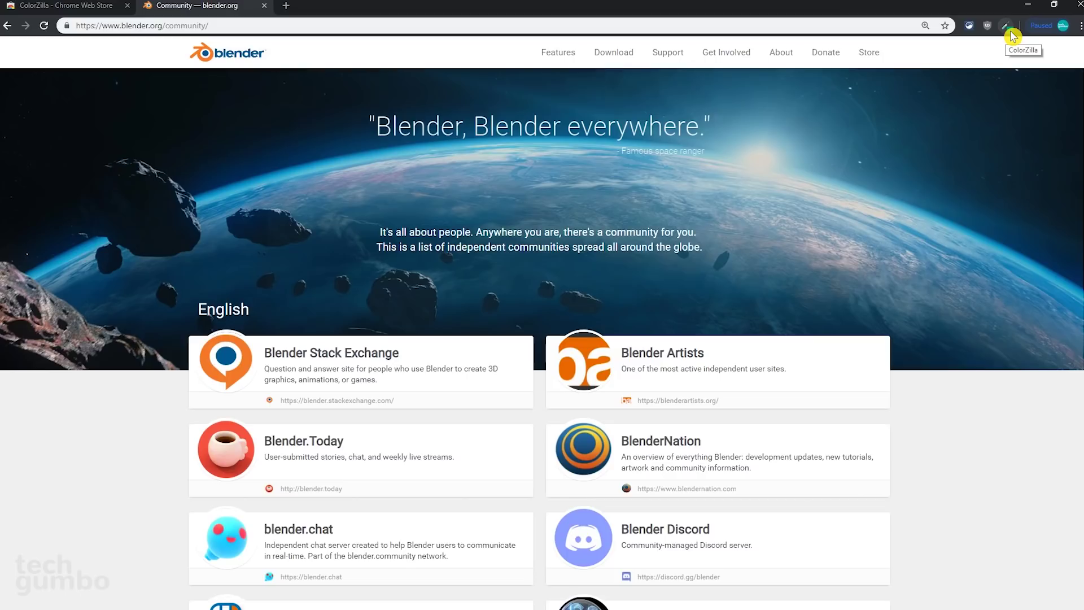
Pick orange #F37929 from the Blender Stack Exchange logo with ColorZilla's eyedropper.
left_click(1008, 26)
left_click(1006, 28)
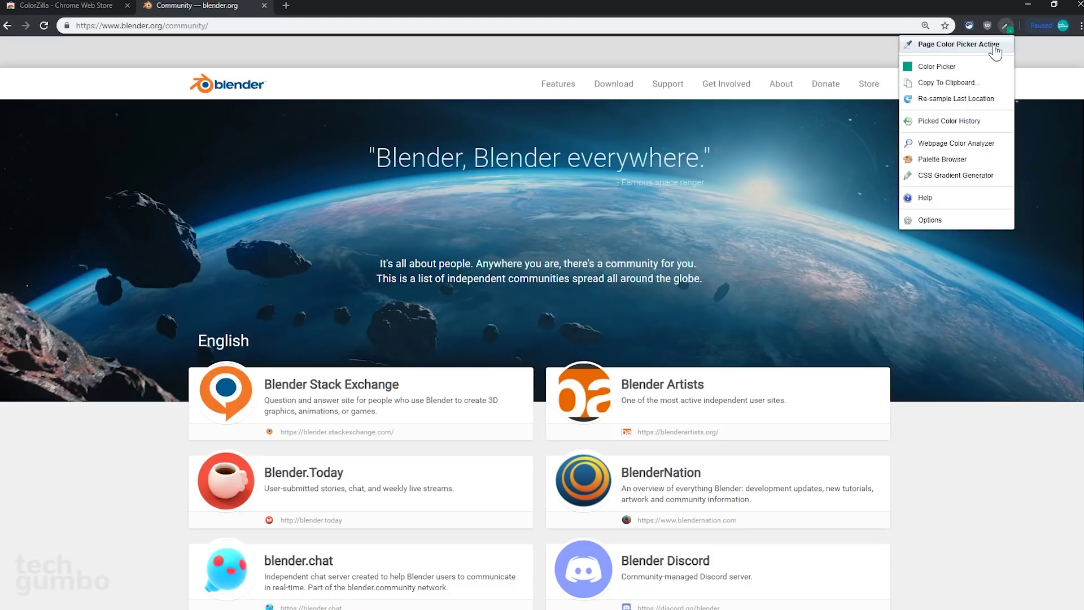
left_click(994, 48)
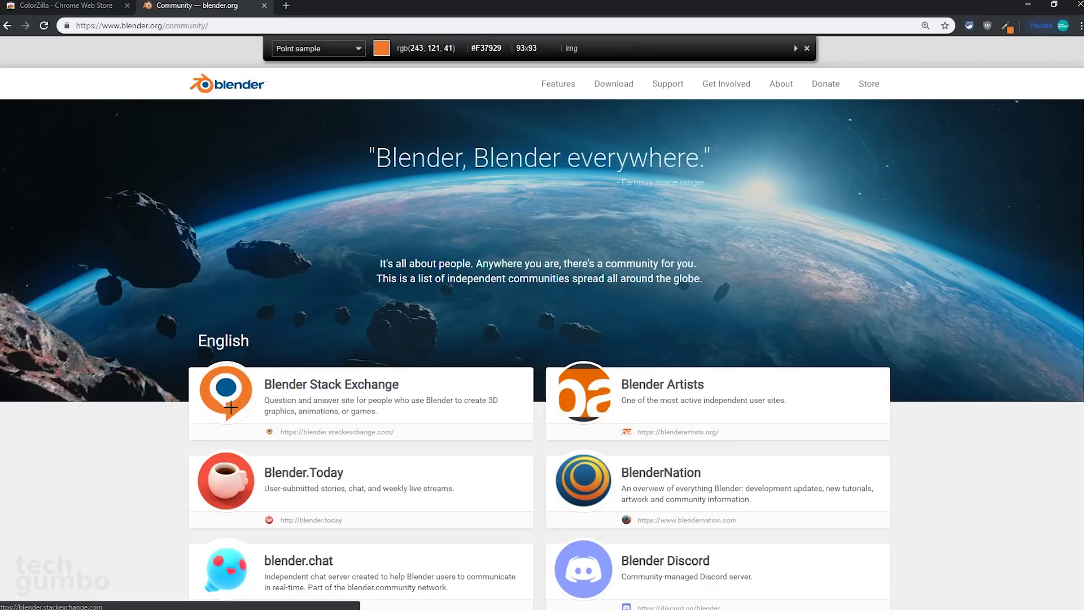
left_click(229, 409)
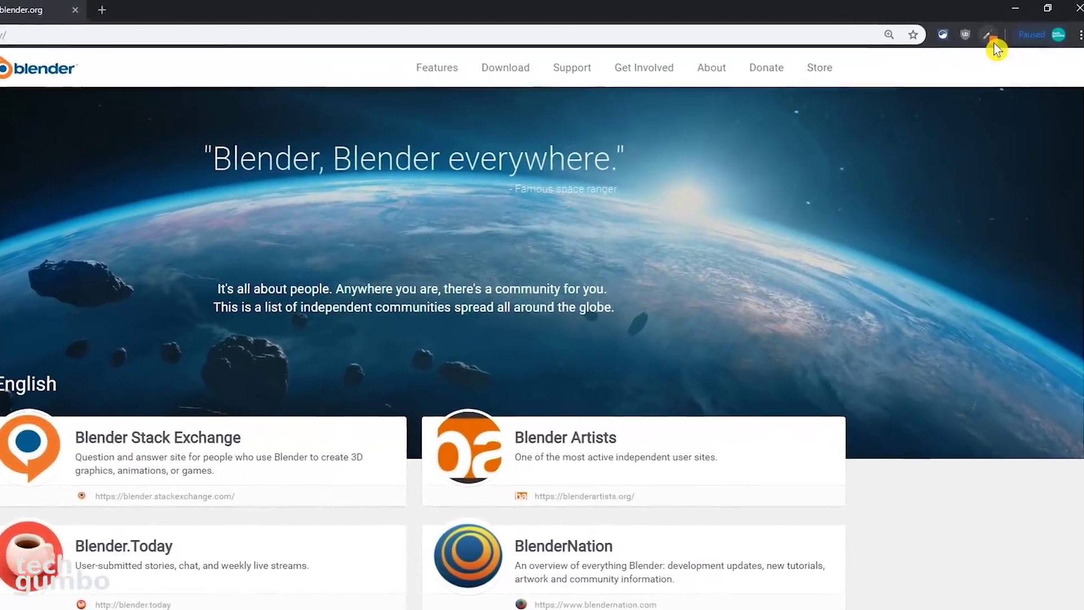
In ColorZilla's Color Picker, replace orange F37929 with brown 9f4f00 from the colour history.
left_click(986, 39)
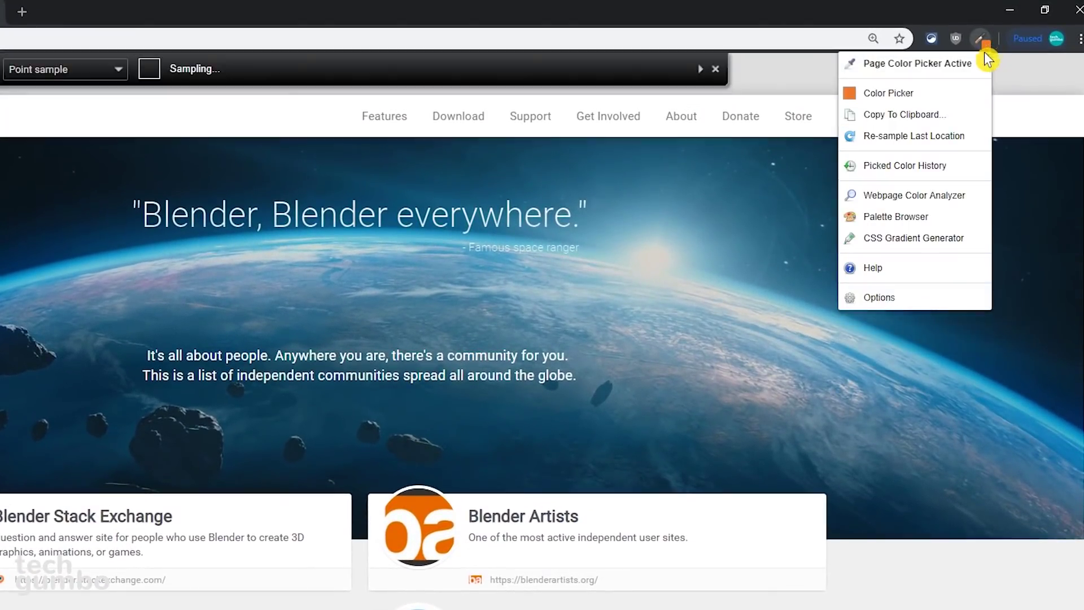
left_click(956, 166)
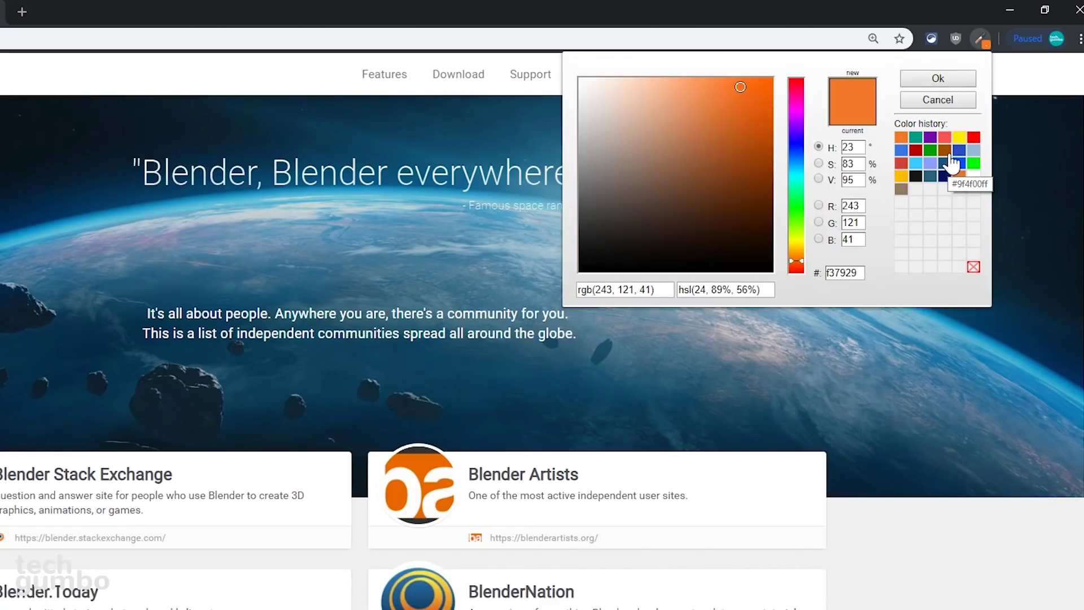
left_click(950, 153)
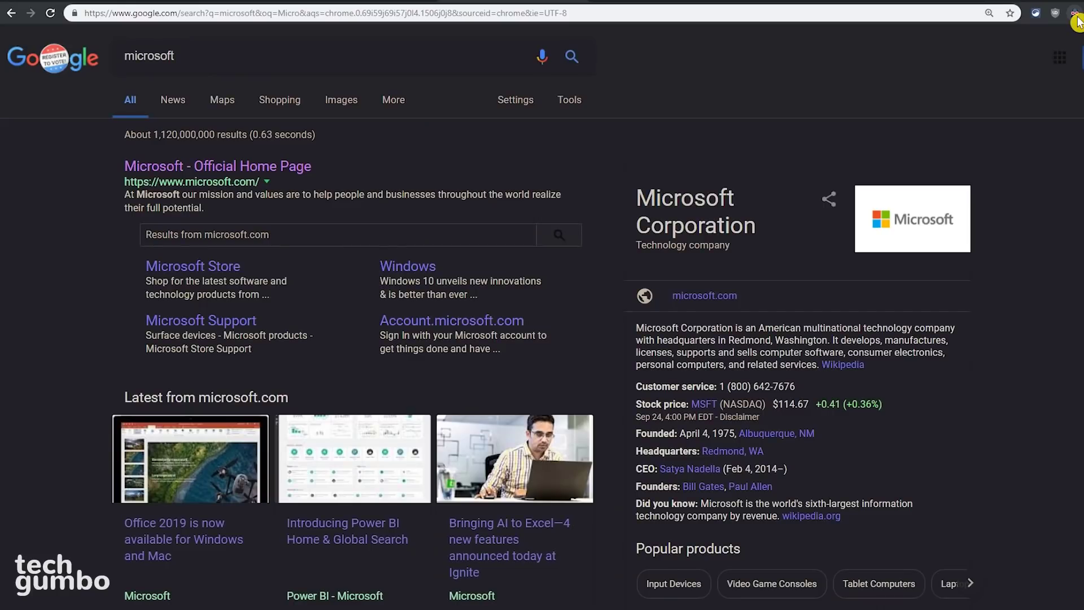
Switch Dark Reader off and back on for google.com and globally, leaving the microsoft results dark.
left_click(1076, 17)
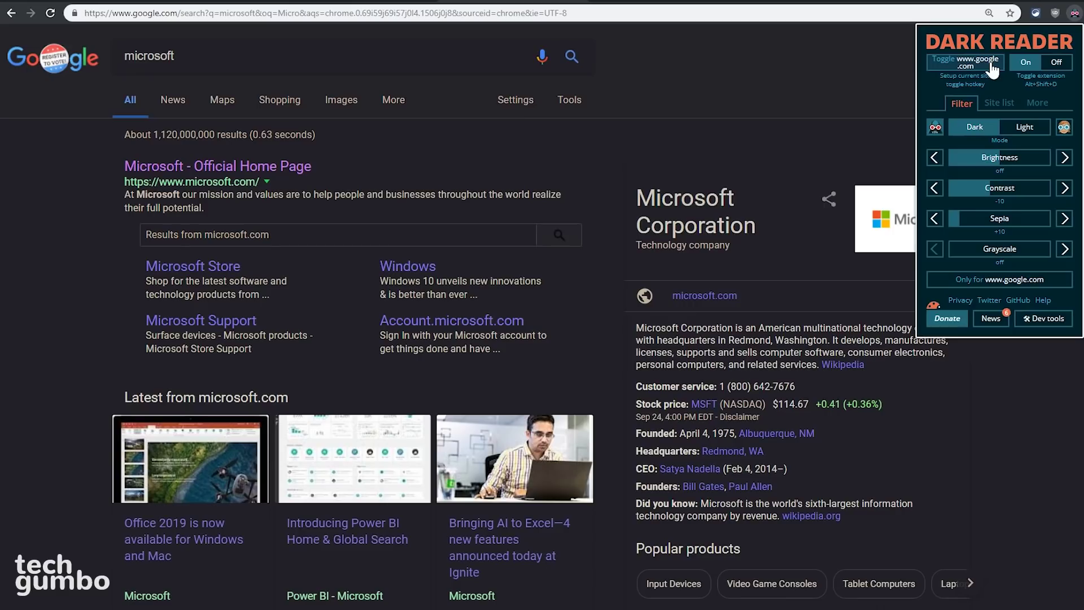
left_click(992, 70)
left_click(992, 70)
left_click(1050, 71)
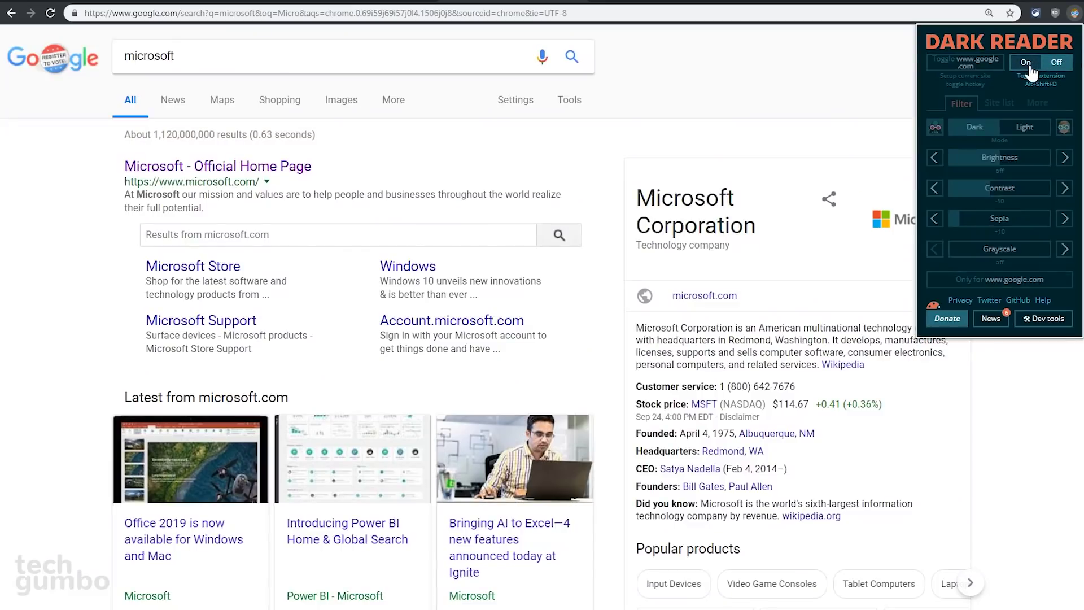
left_click(1026, 62)
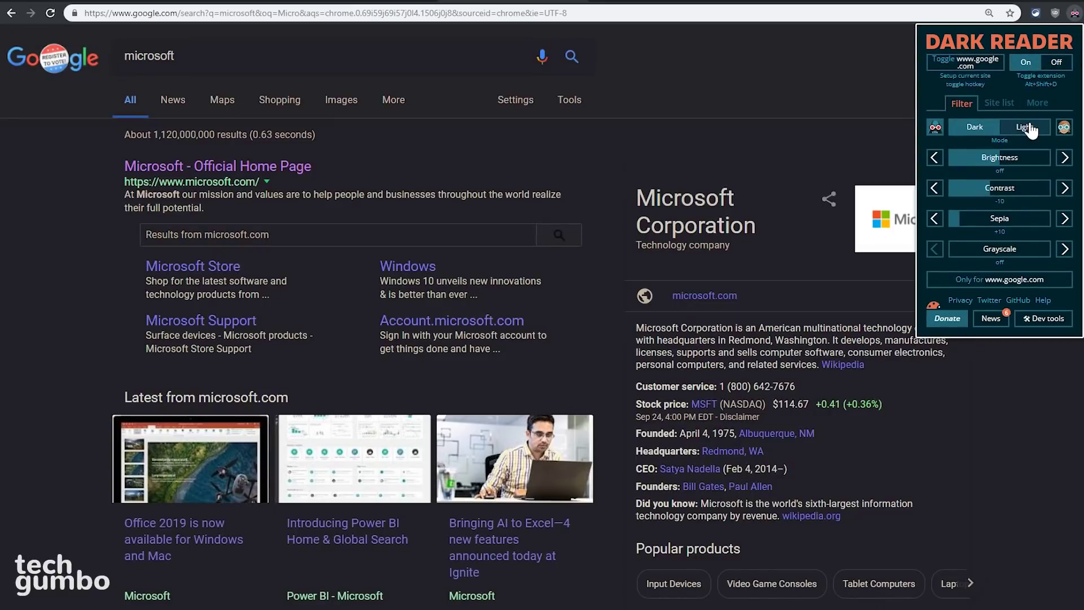
left_click(1037, 163)
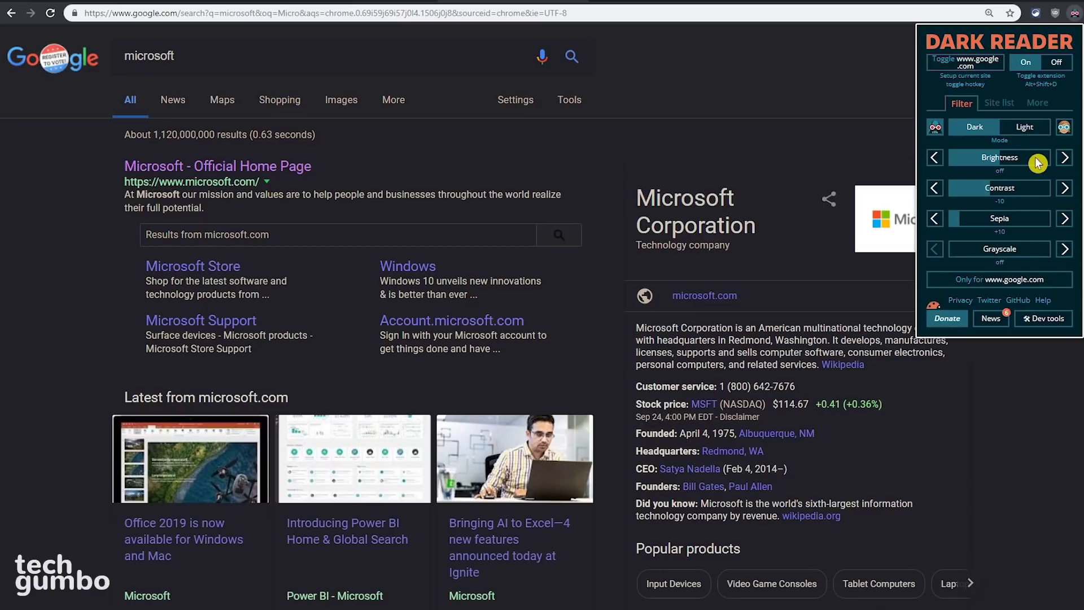